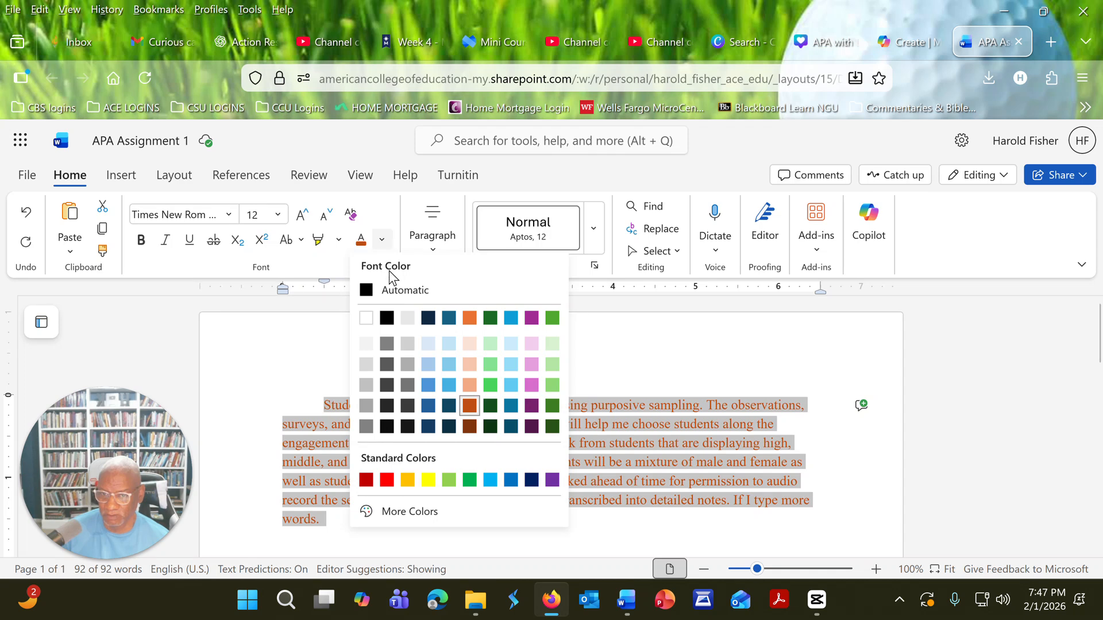
# Set the selected paragraph's font color to Automatic and its spacing to 0 pt after with double line spacing.
pyautogui.click(371, 294)
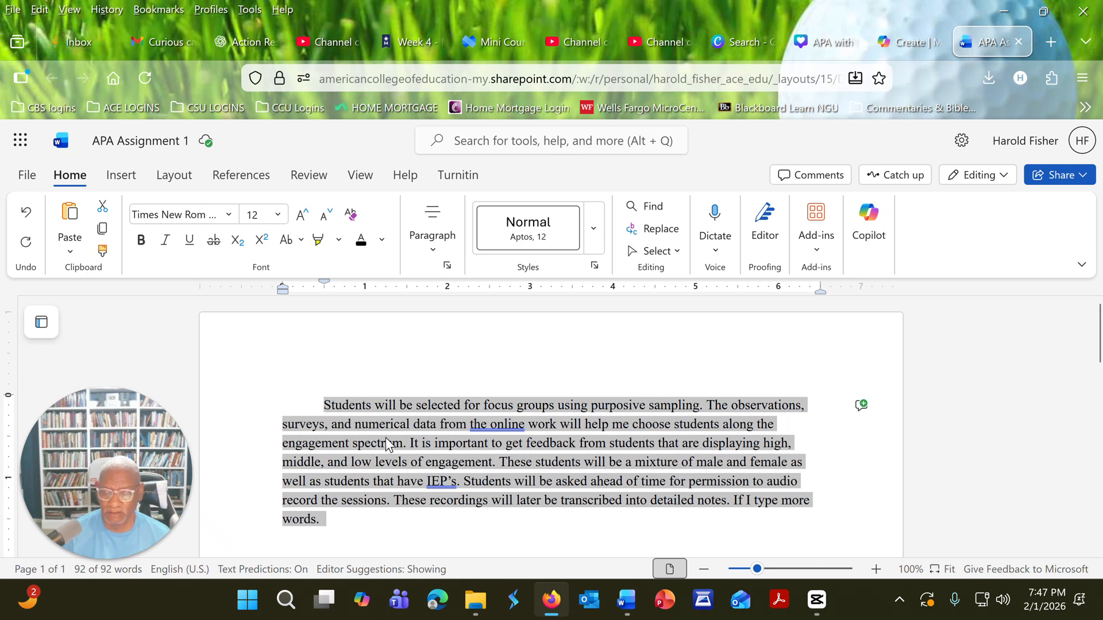
pyautogui.click(448, 265)
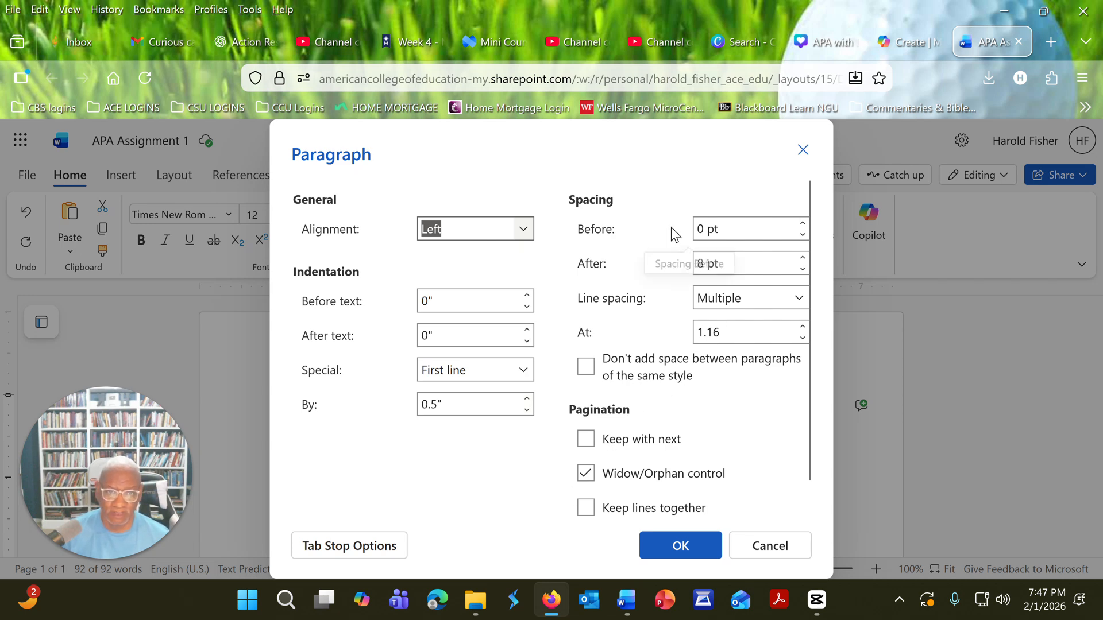
pyautogui.click(802, 270)
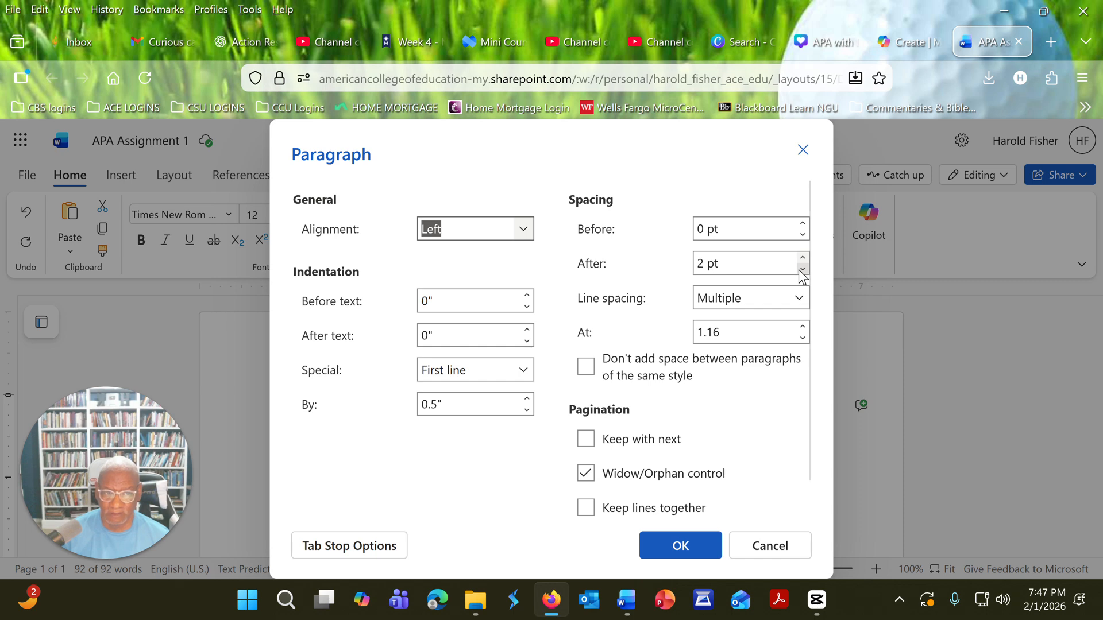
pyautogui.click(800, 270)
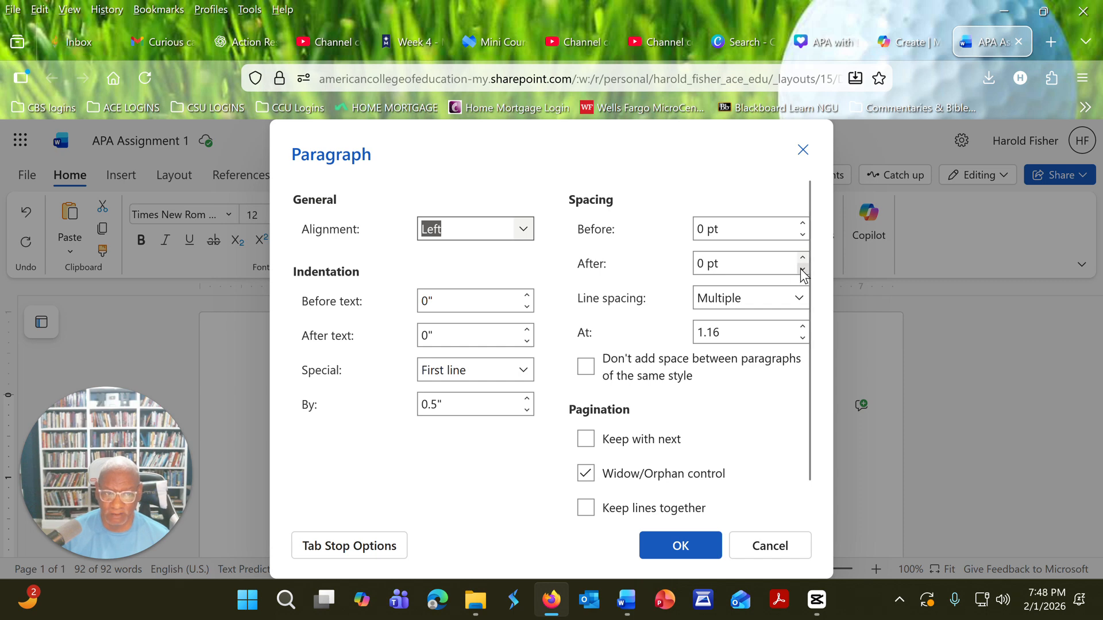
pyautogui.click(798, 298)
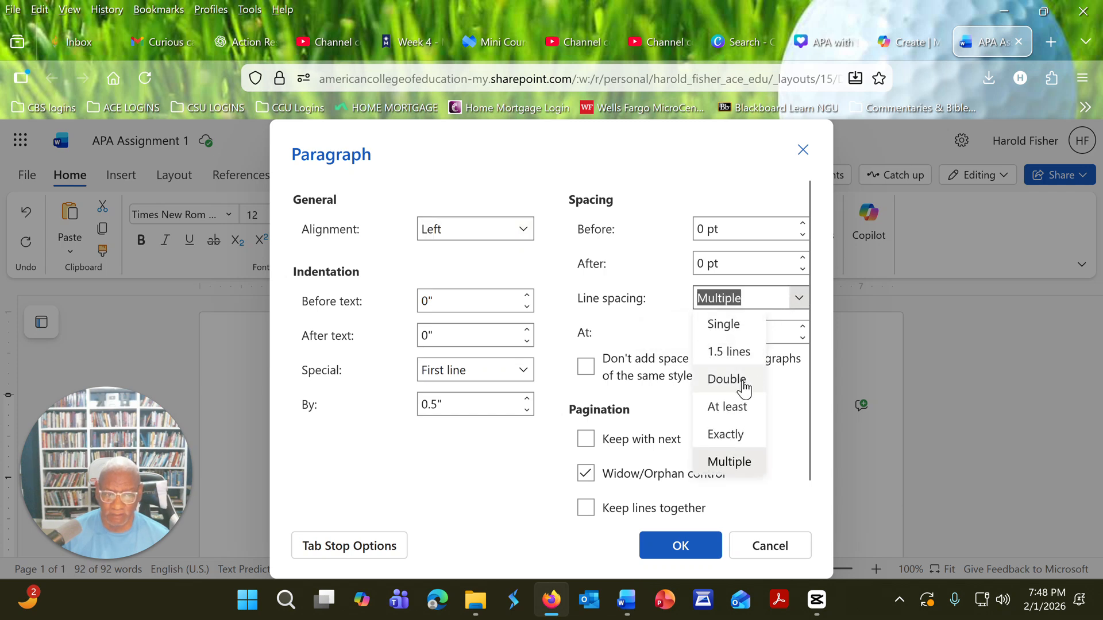
pyautogui.click(727, 379)
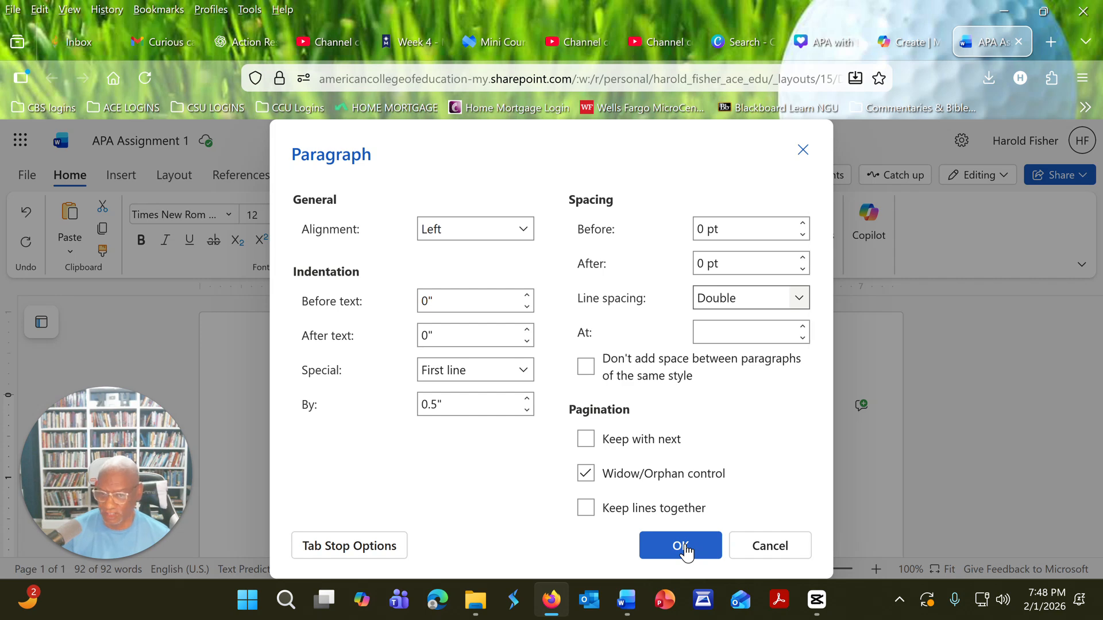
pyautogui.click(685, 547)
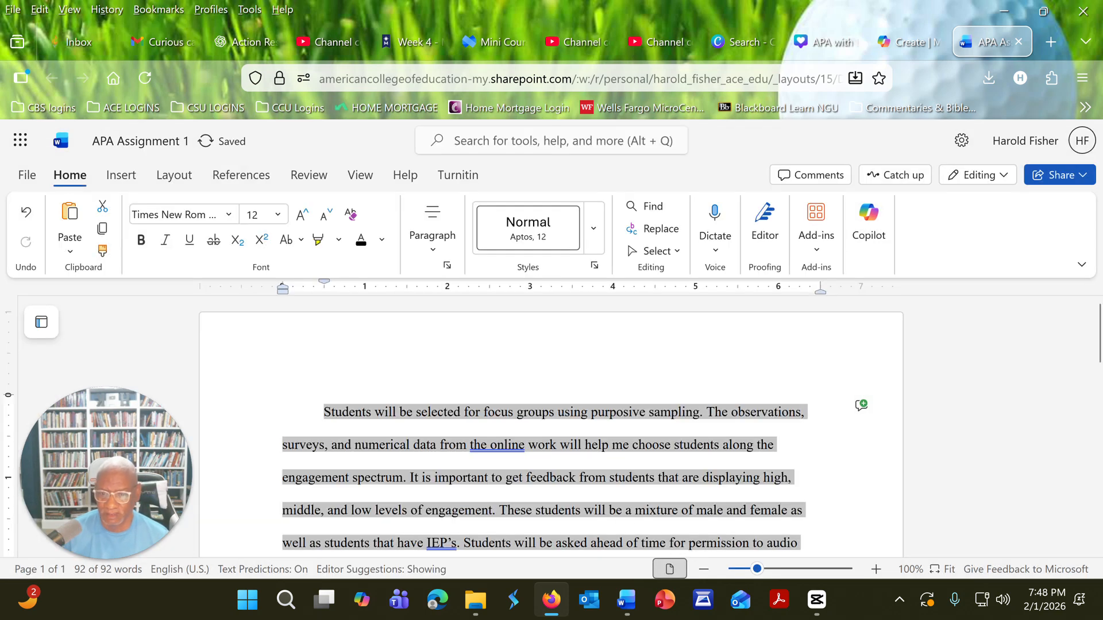
pyautogui.click(699, 479)
# Review the layout of the body paragraph and check the paragraph settings of the empty line below it.
pyautogui.scroll(-10, 615, 467)
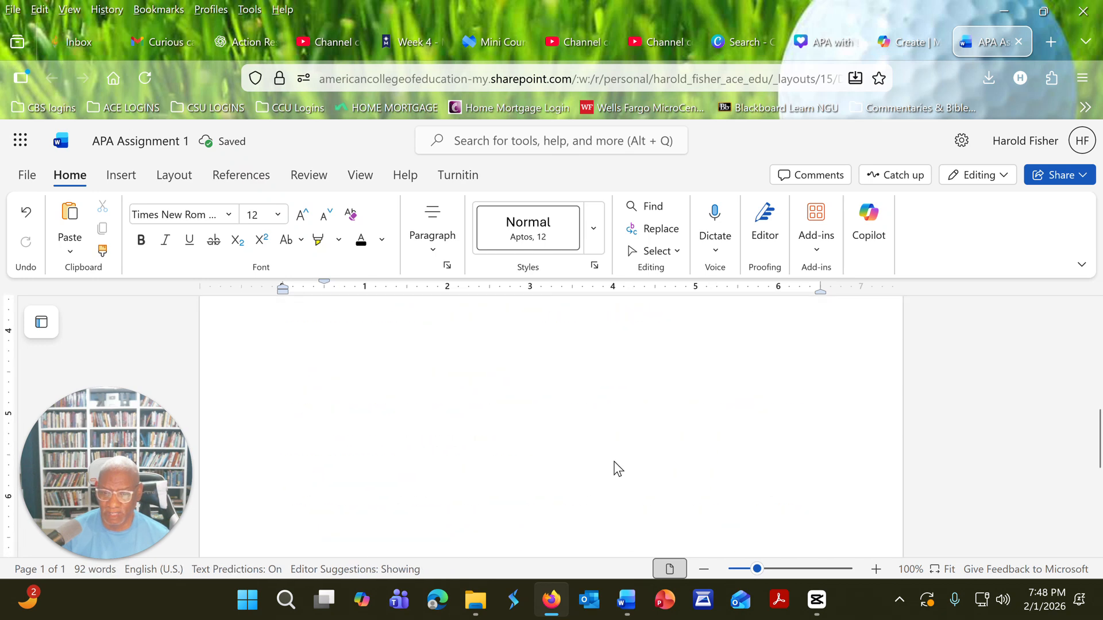
pyautogui.scroll(10, 615, 467)
pyautogui.scroll(-3, 616, 467)
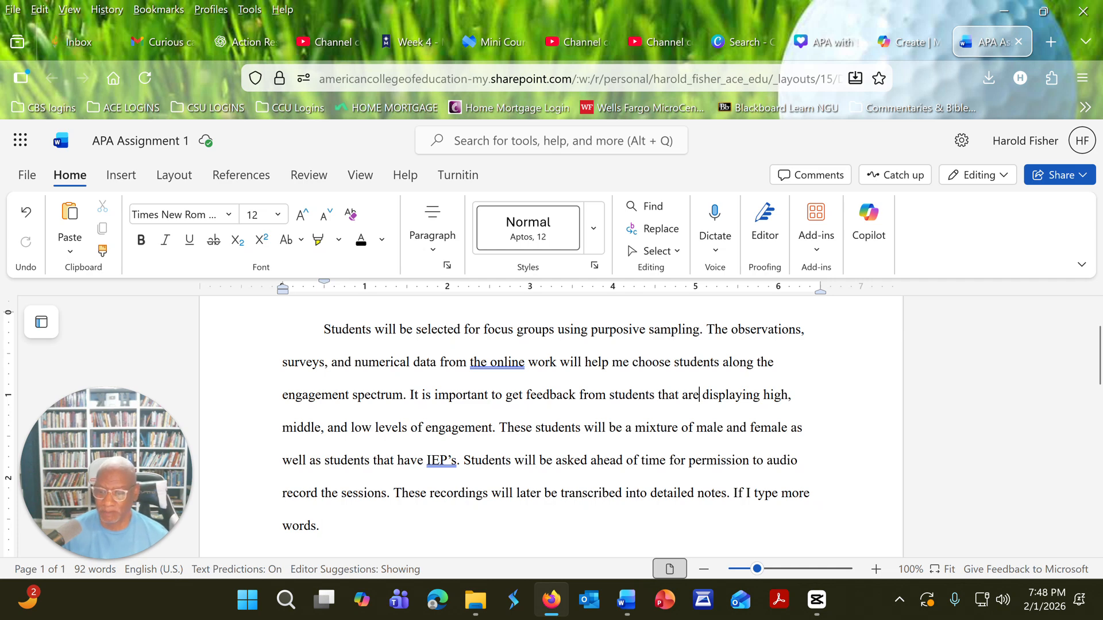
pyautogui.scroll(-3, 381, 529)
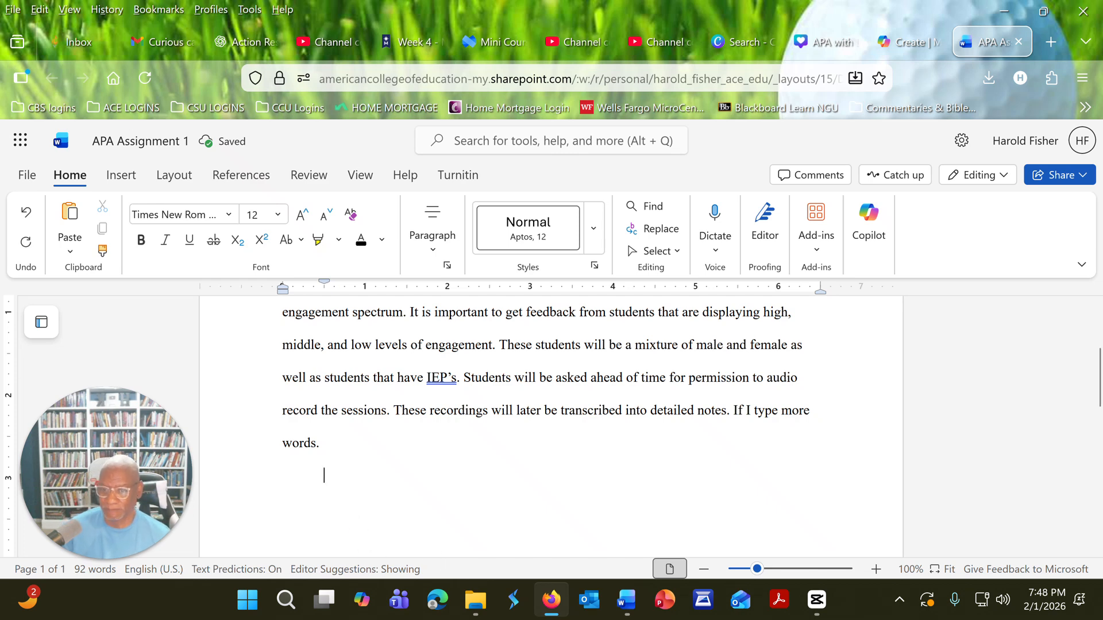
pyautogui.scroll(5, 552, 425)
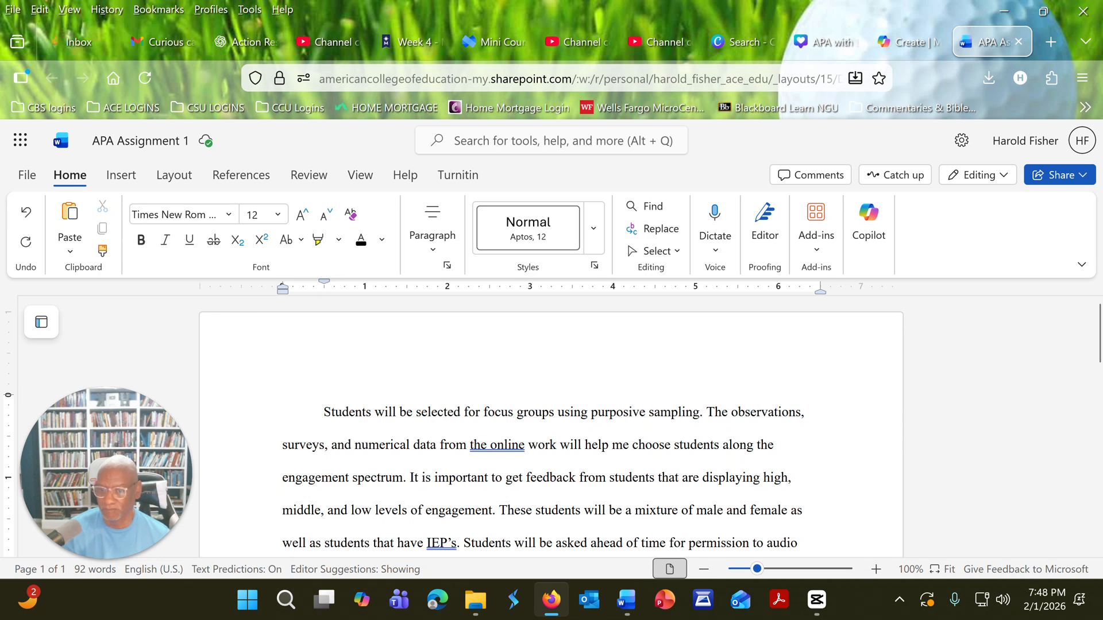
pyautogui.scroll(-10, 347, 453)
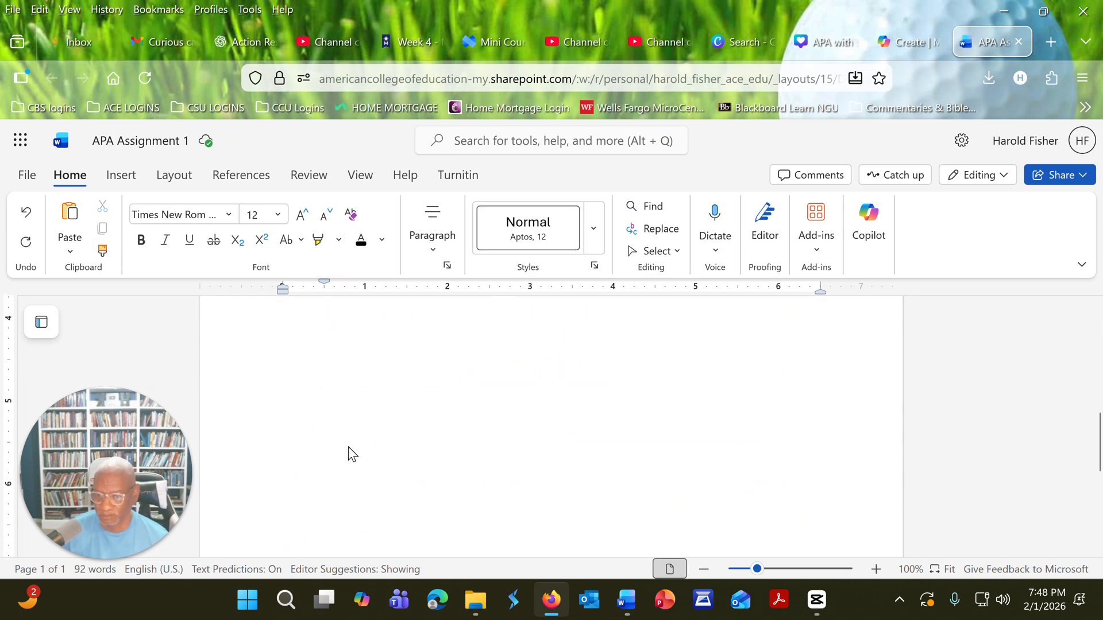
pyautogui.scroll(3, 347, 454)
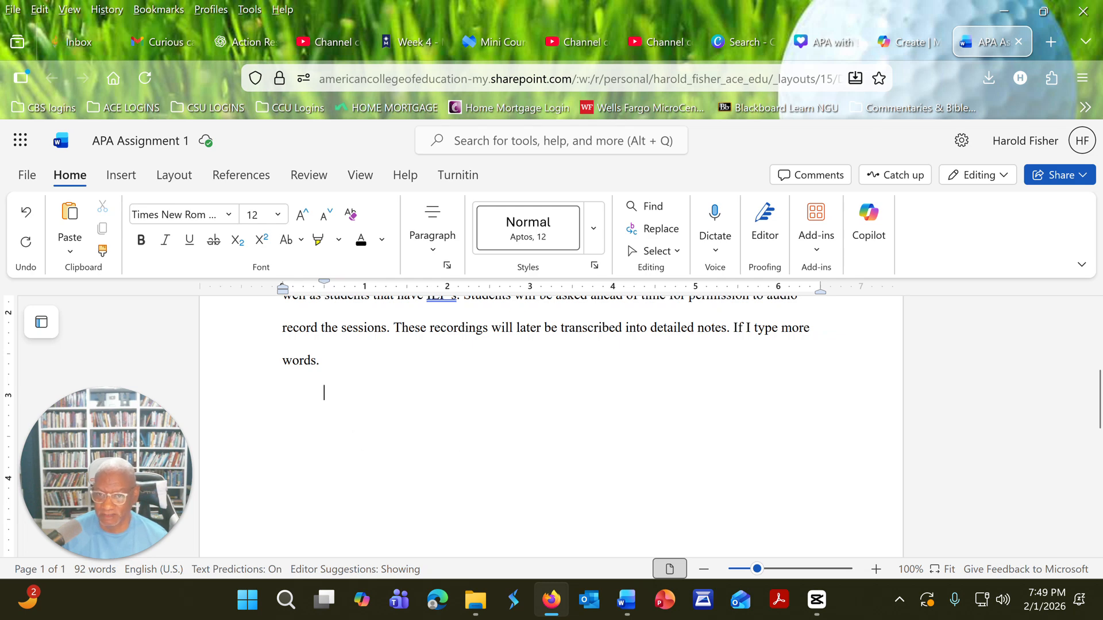
pyautogui.click(448, 271)
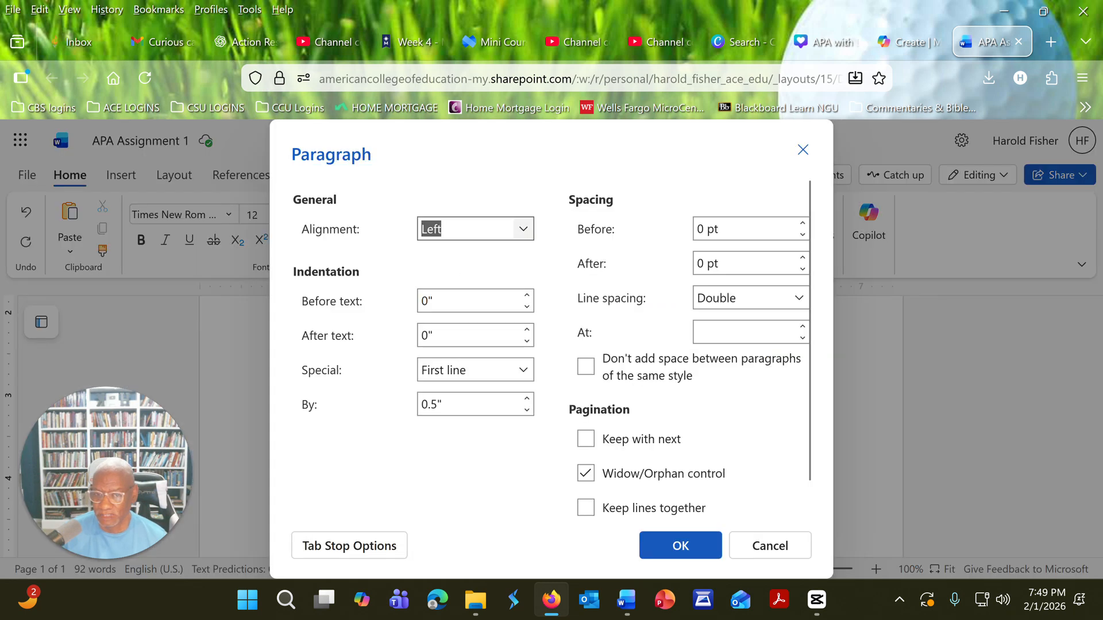
pyautogui.click(751, 547)
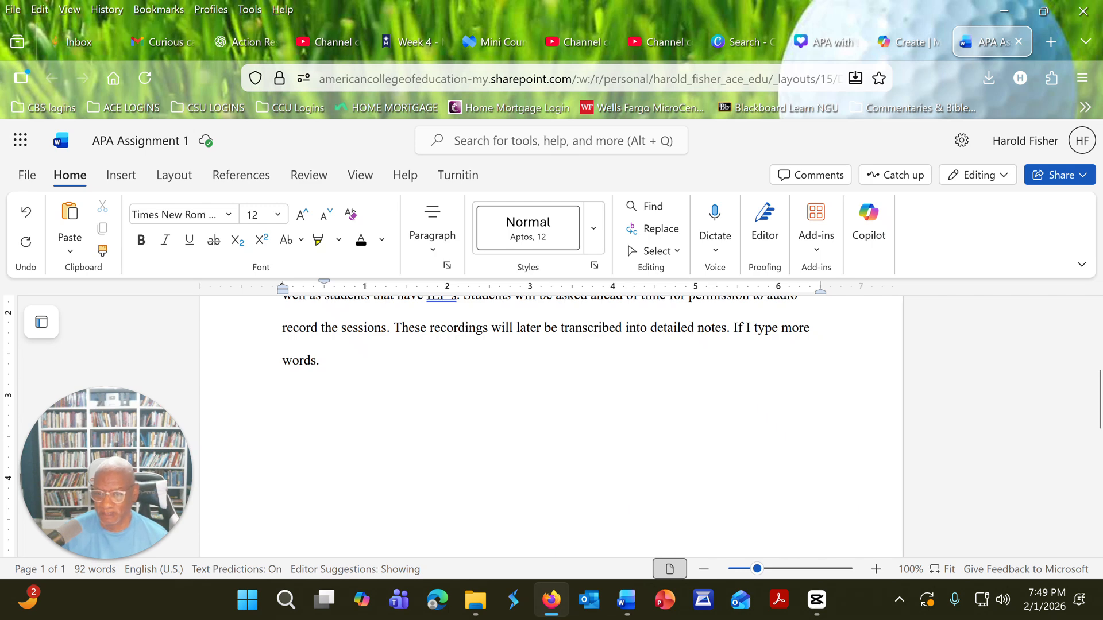
pyautogui.scroll(5, 403, 412)
pyautogui.scroll(-3, 551, 425)
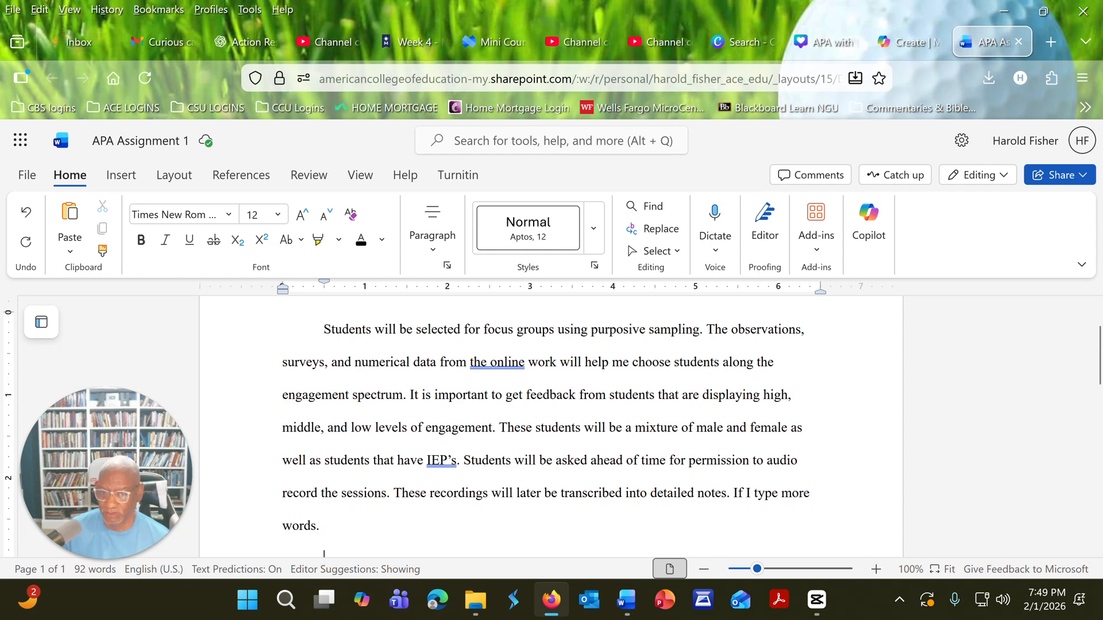
pyautogui.scroll(3, 551, 425)
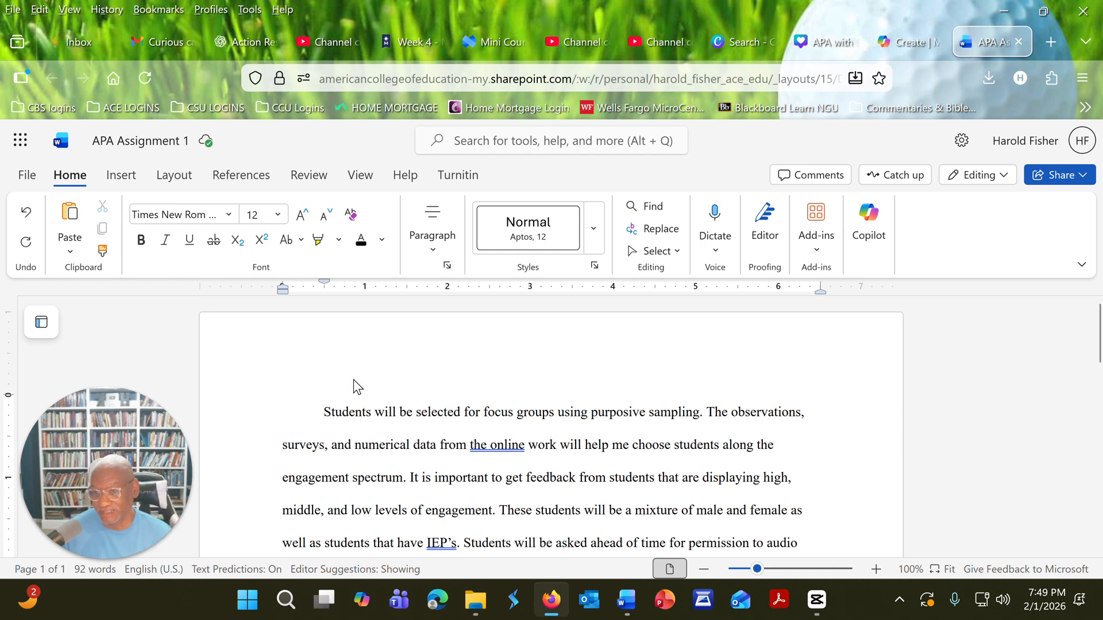
# Insert a page break before the word "Students" at the start of the body paragraph.
pyautogui.click(325, 412)
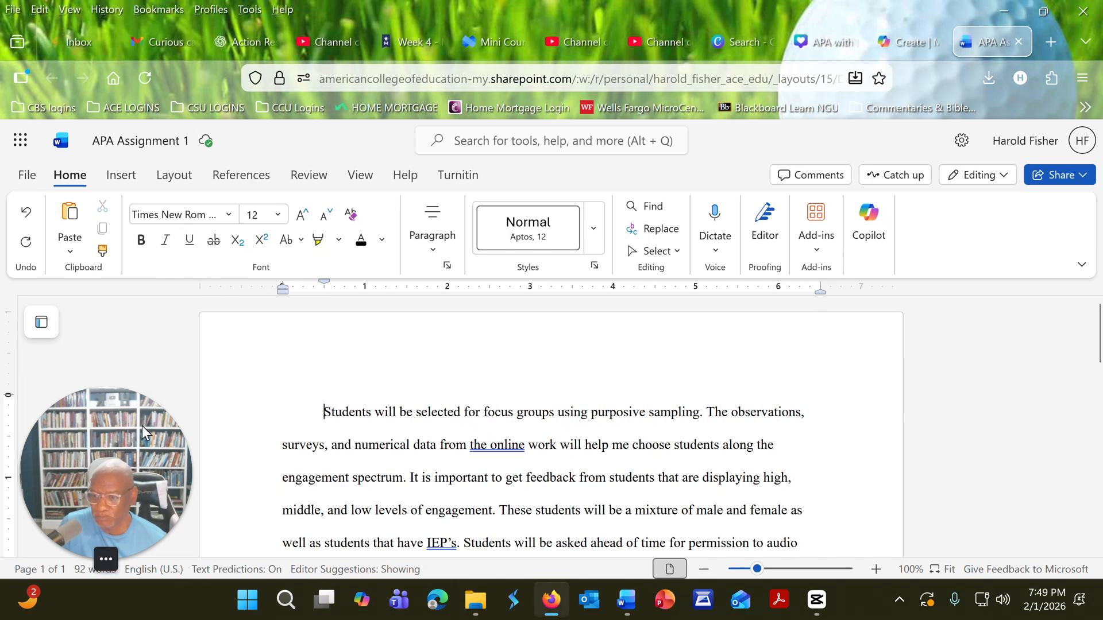
pyautogui.moveTo(143, 425); pyautogui.dragTo(1079, 435)
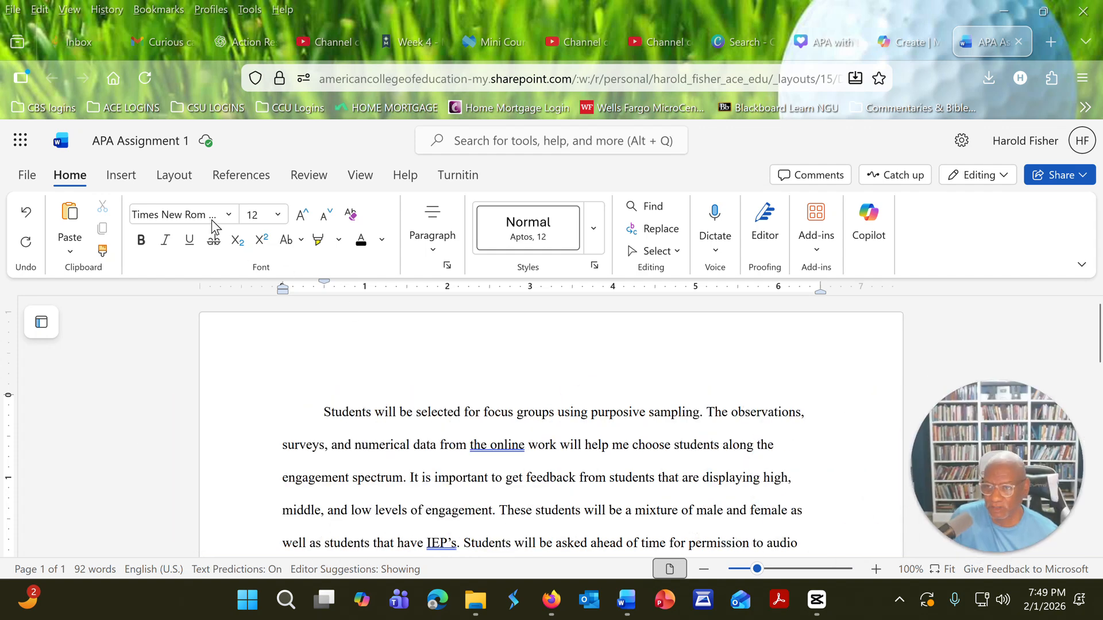
pyautogui.click(124, 182)
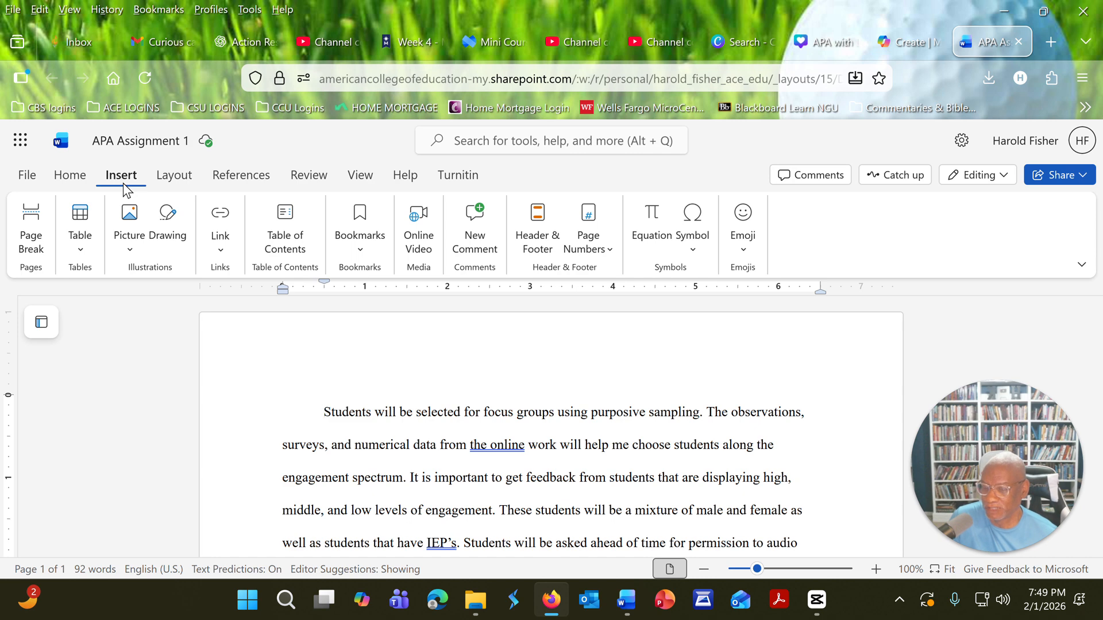
pyautogui.click(38, 229)
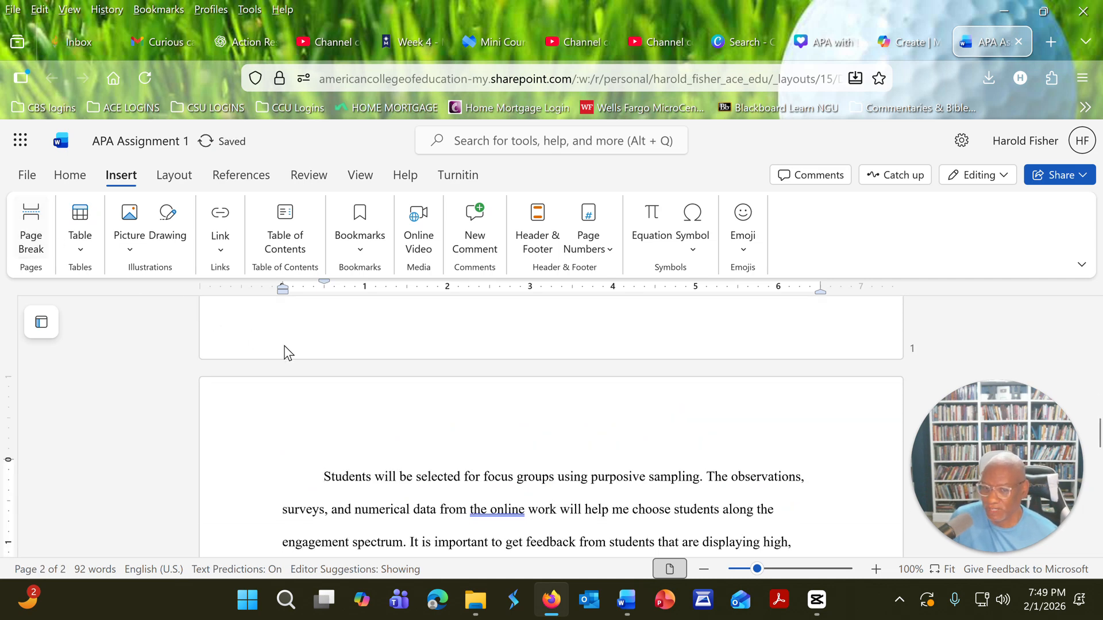
pyautogui.scroll(-3, 307, 364)
pyautogui.scroll(3, 388, 442)
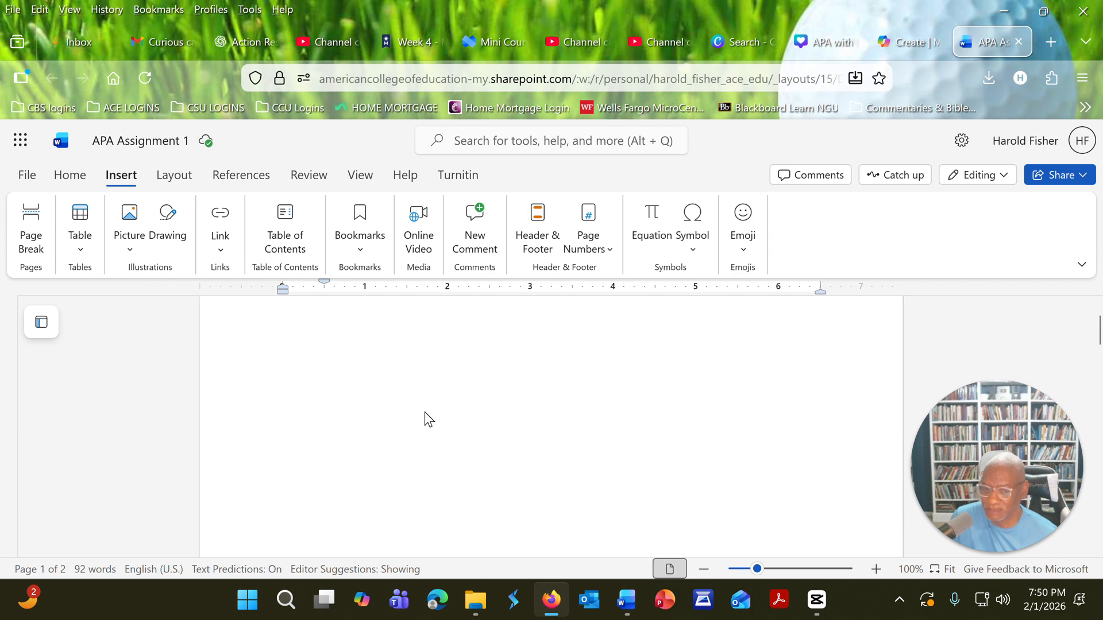
pyautogui.scroll(1, 426, 418)
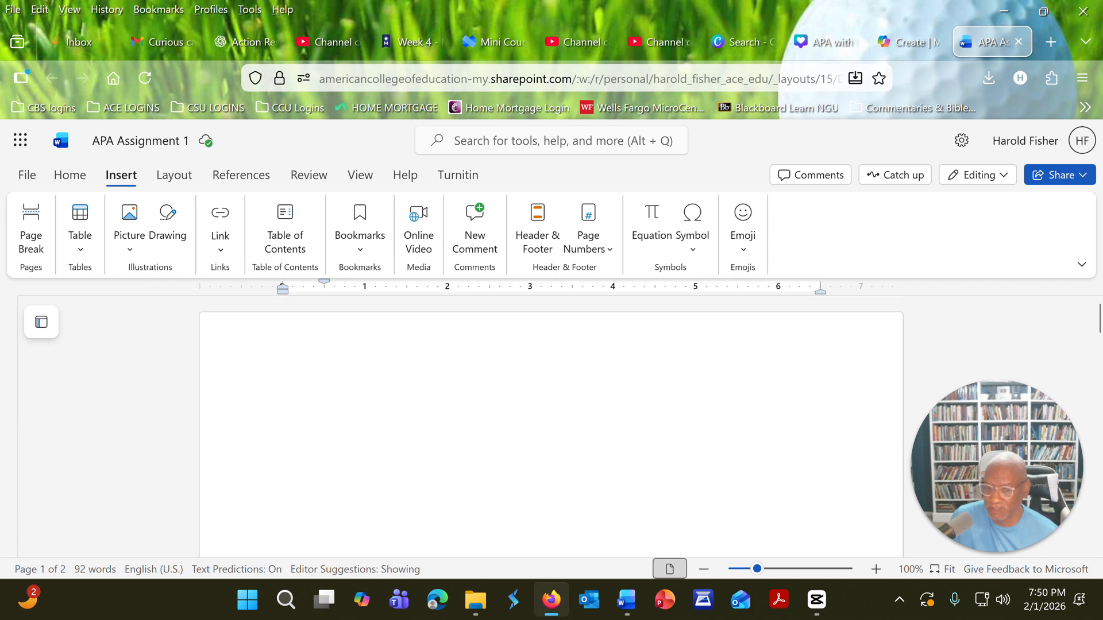
pyautogui.scroll(-1, 424, 453)
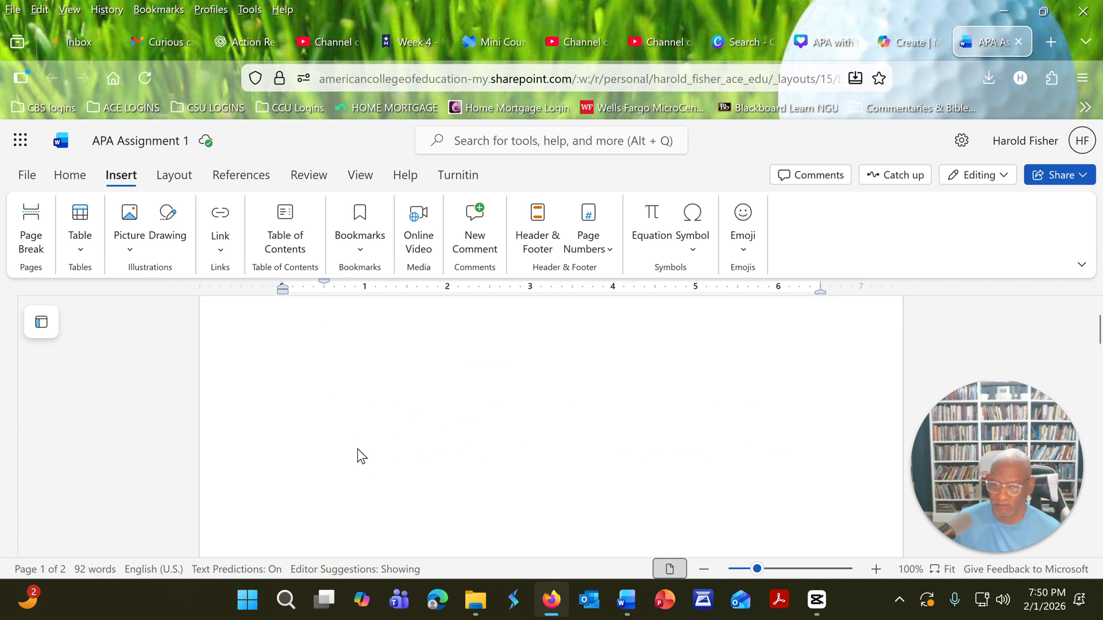
pyautogui.scroll(1, 377, 456)
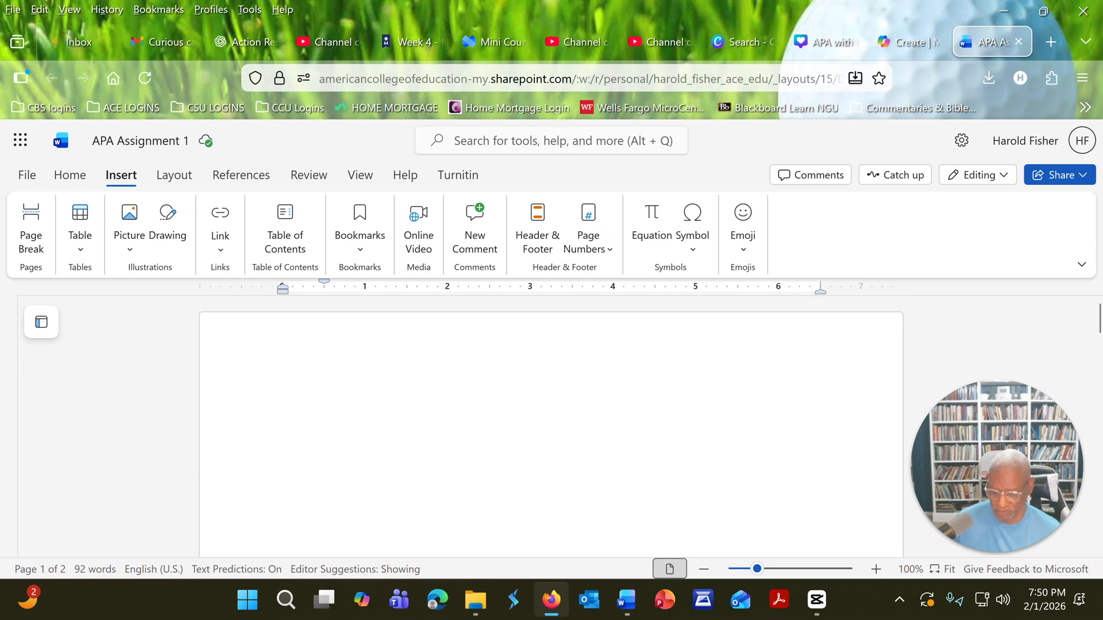
pyautogui.write('kk')
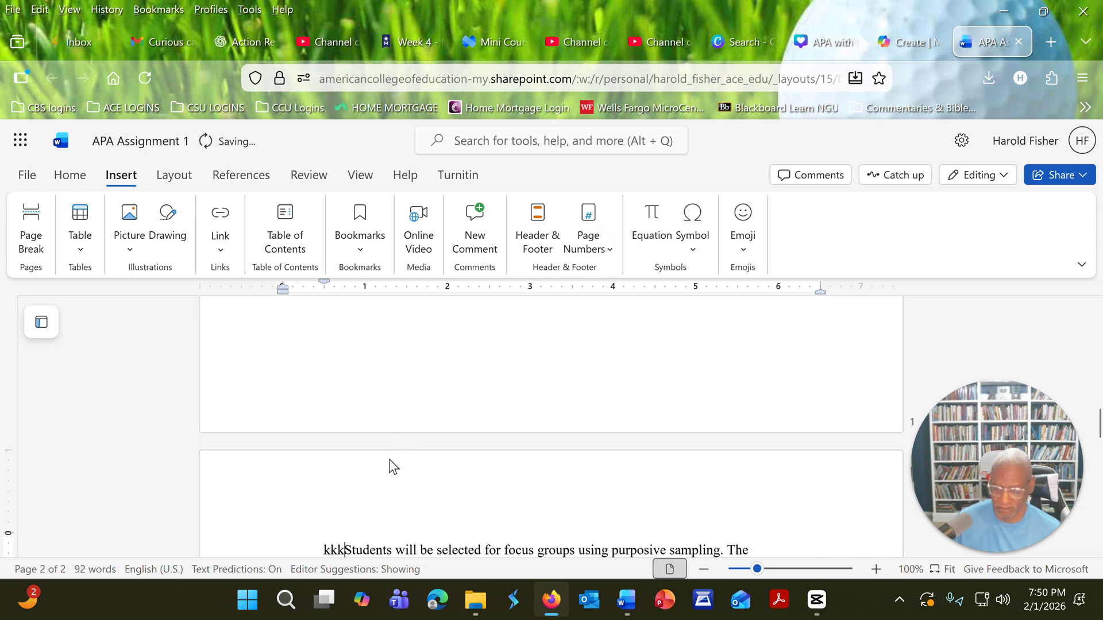
pyautogui.press('BackSpace')
pyautogui.press('BackSpace')
# Enter the placeholder text "dfgdfgdfgdxfg" on the first line of the blank first page and center it.
pyautogui.scroll(-2, 411, 457)
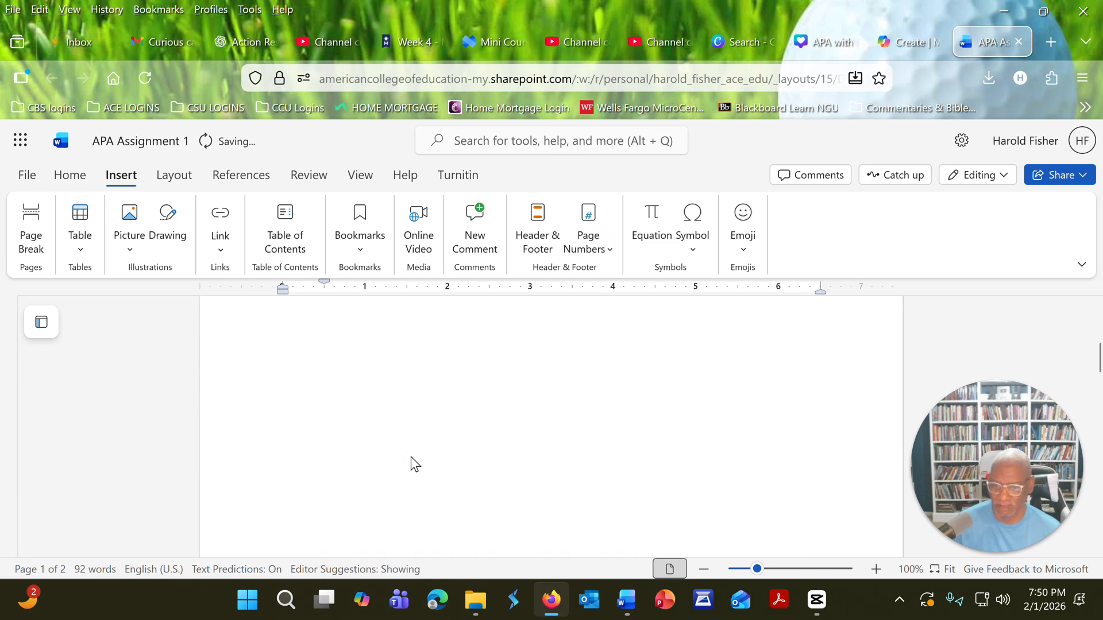
pyautogui.scroll(-8, 408, 465)
pyautogui.scroll(20, 453, 473)
pyautogui.click(324, 412)
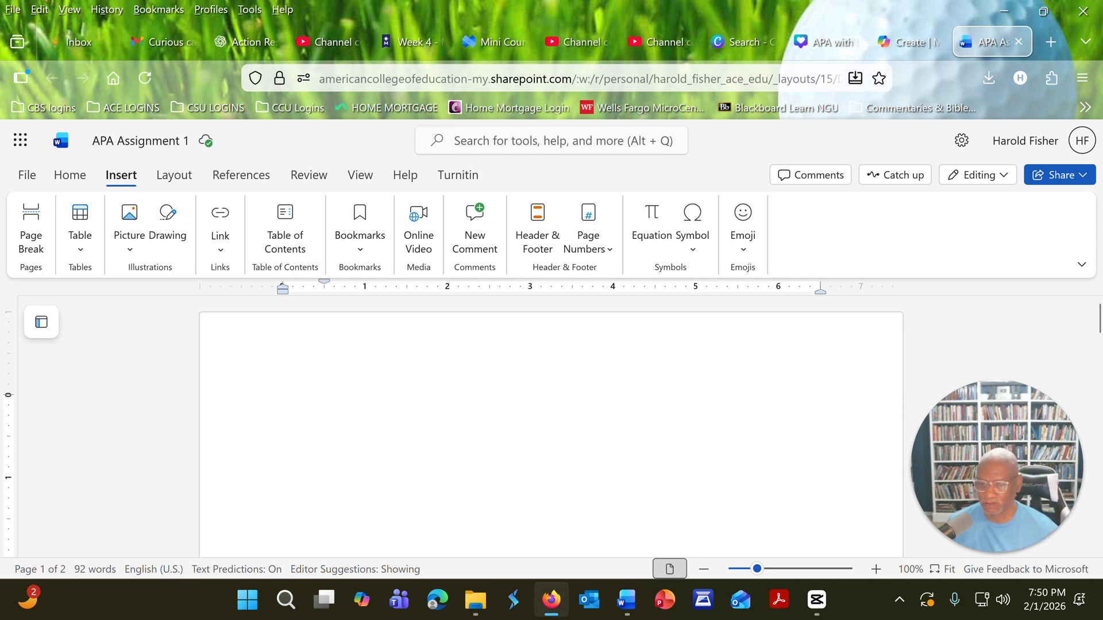
pyautogui.write('dfgdfgdfgdxfg')
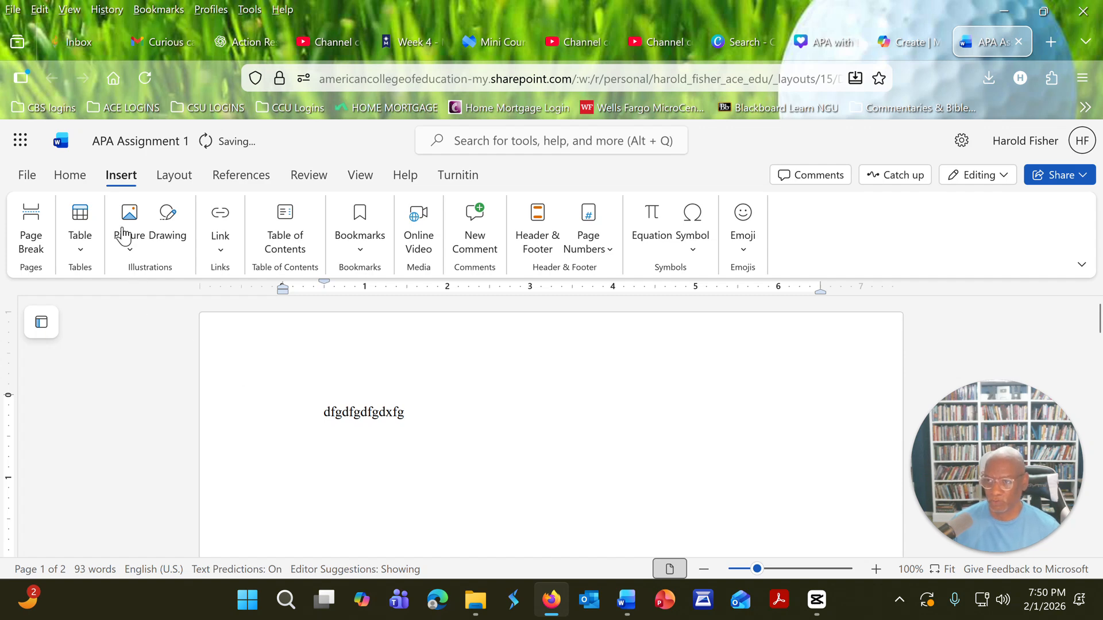
pyautogui.click(81, 186)
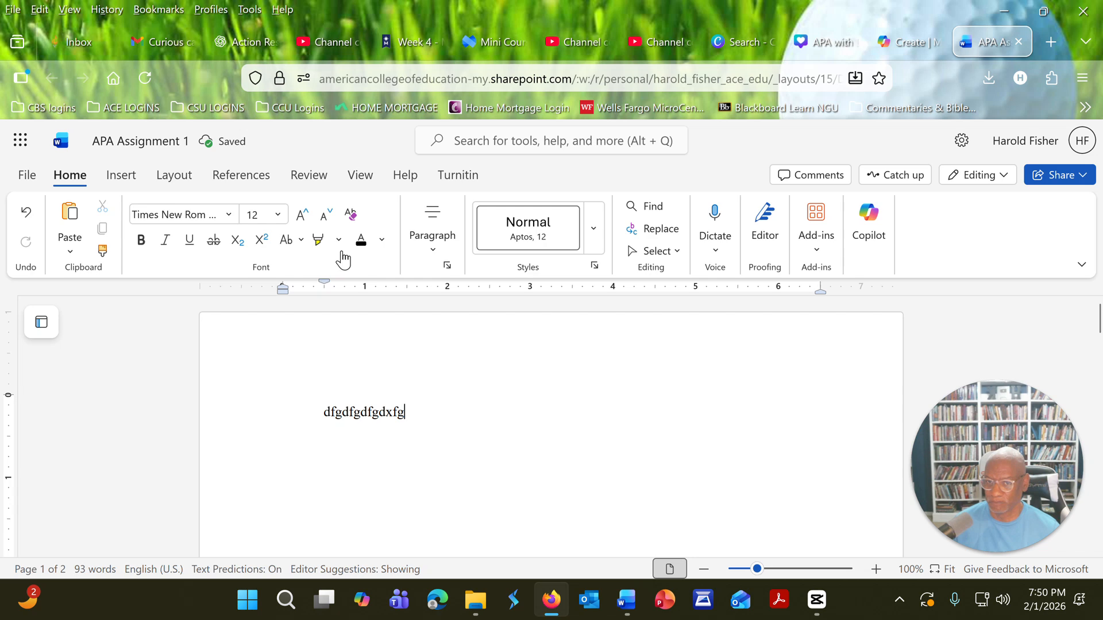
pyautogui.click(432, 248)
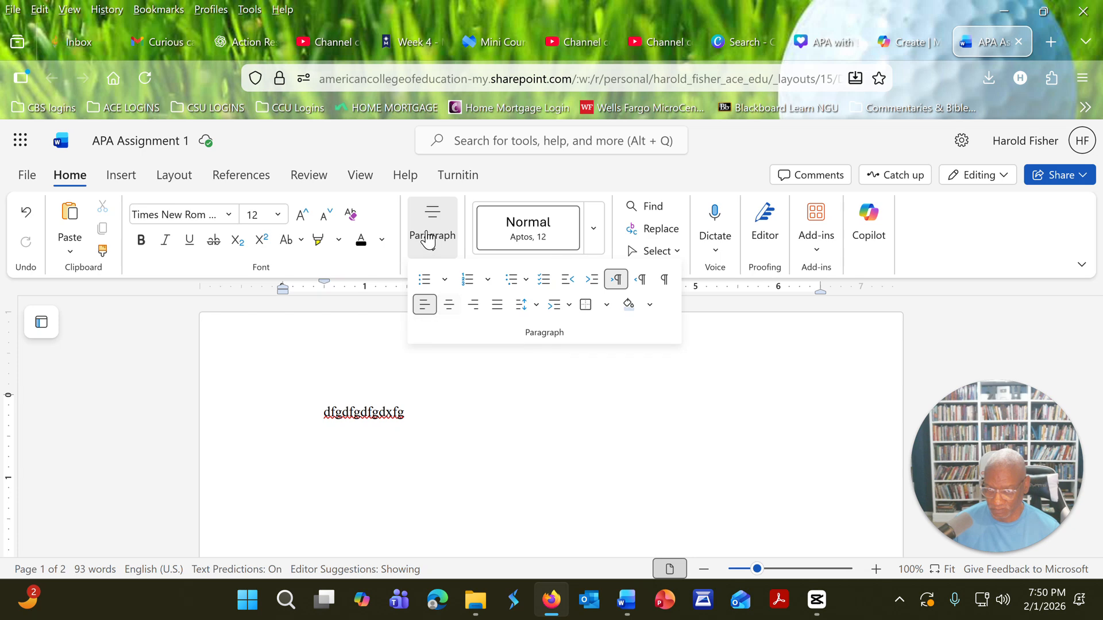
pyautogui.click(450, 312)
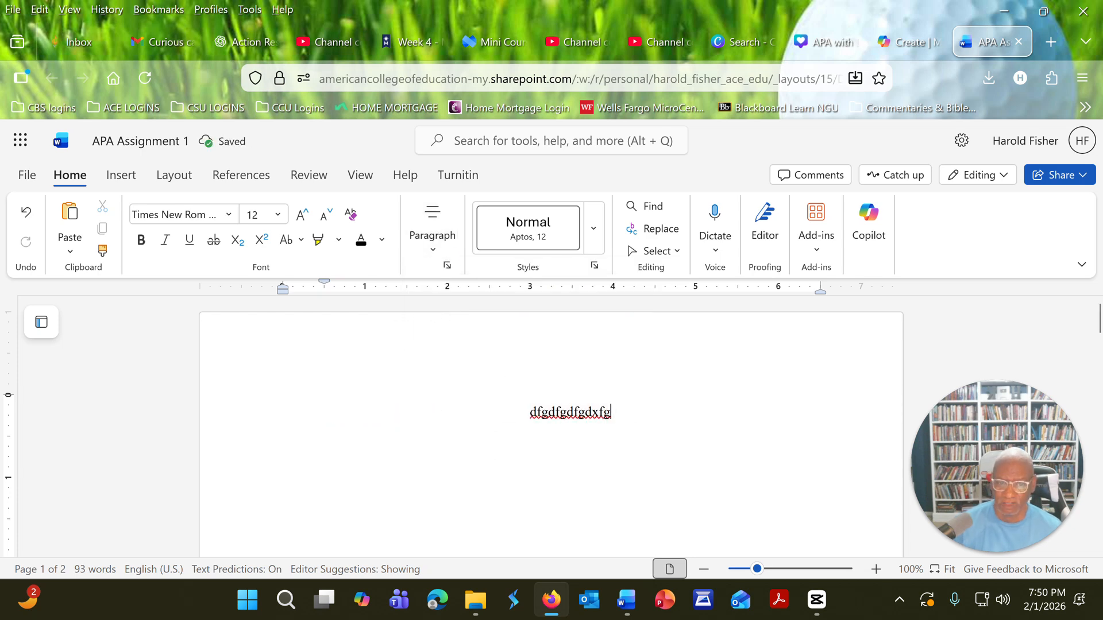
# Add three line breaks after the centered placeholder text on the first page.
pyautogui.press('Return')
pyautogui.press('Return')
pyautogui.press('Return')
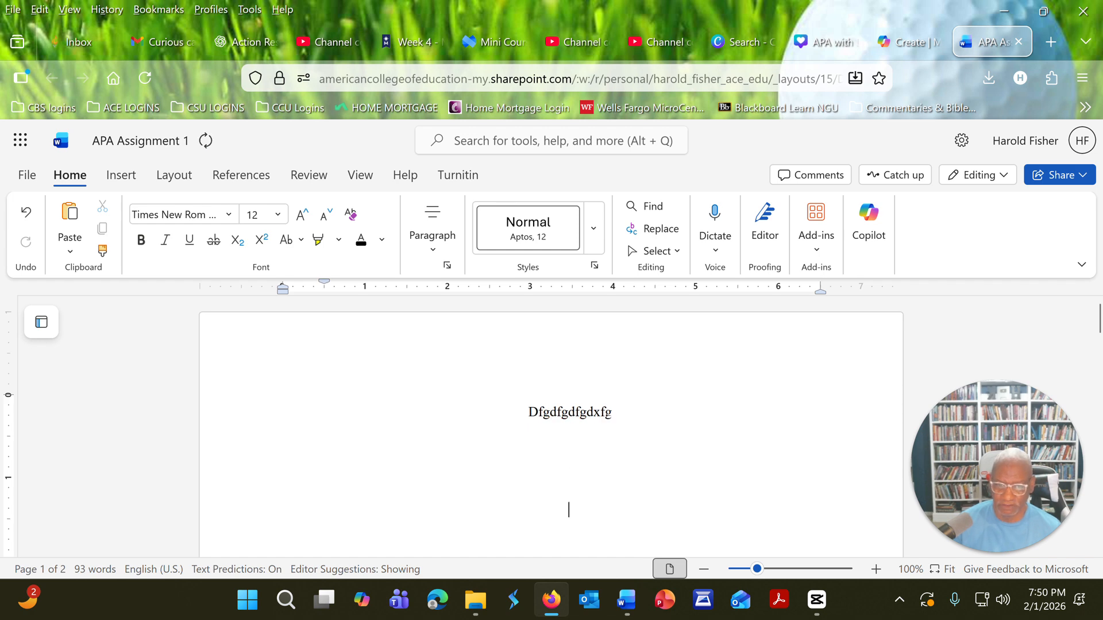
pyautogui.scroll(-20, 594, 429)
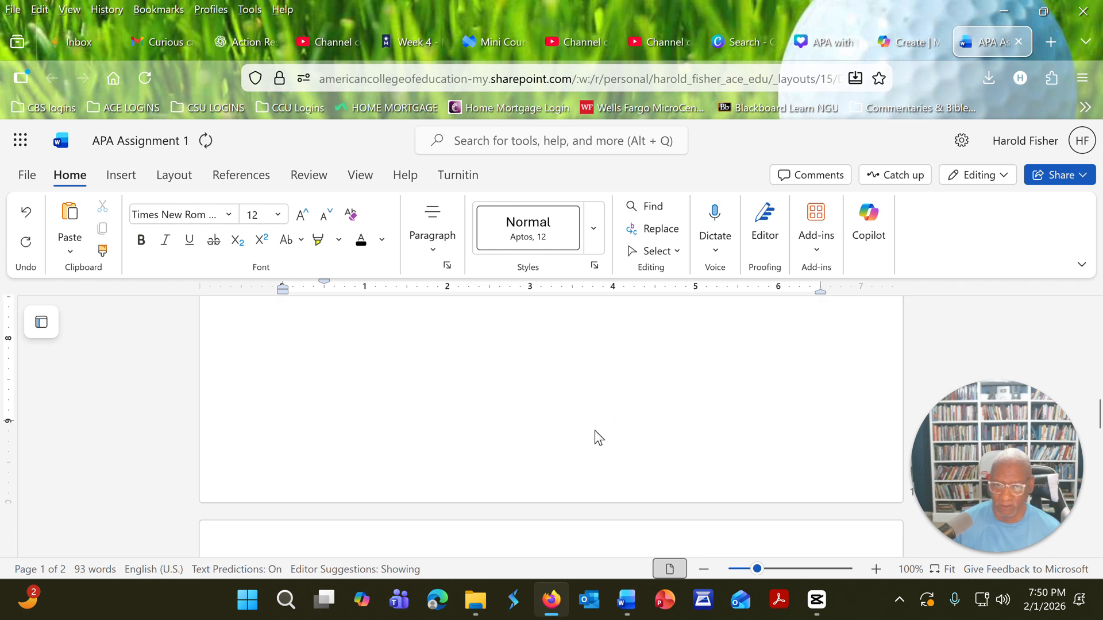
pyautogui.scroll(6, 597, 438)
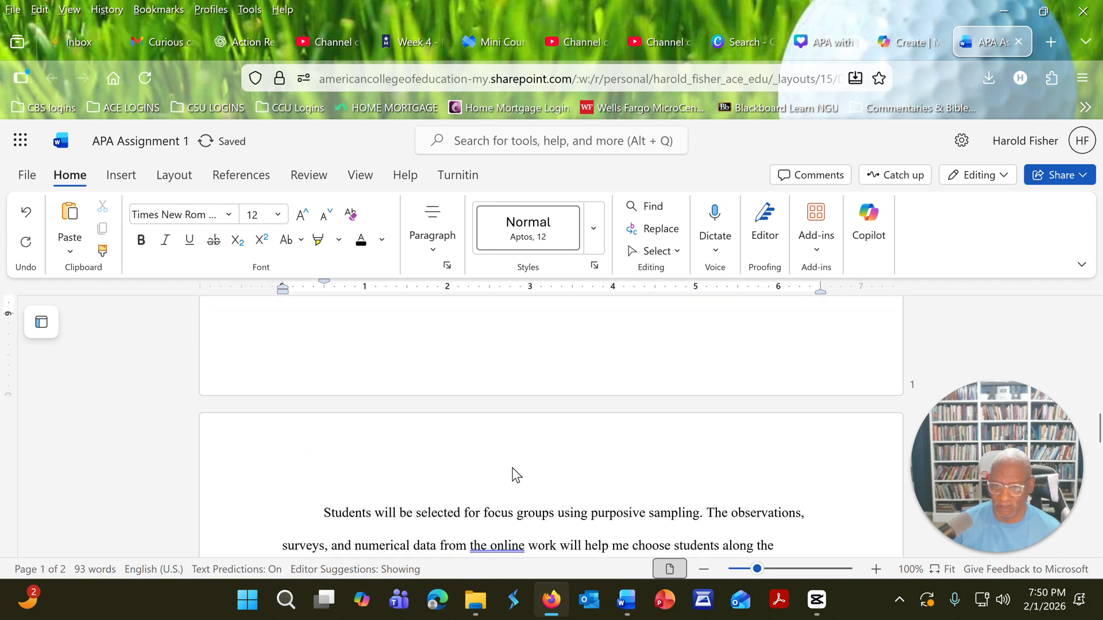
# Check how the page break separates the centered placeholder text on the first page from the body paragraph on the second page.
pyautogui.click(366, 507)
pyautogui.scroll(5, 432, 480)
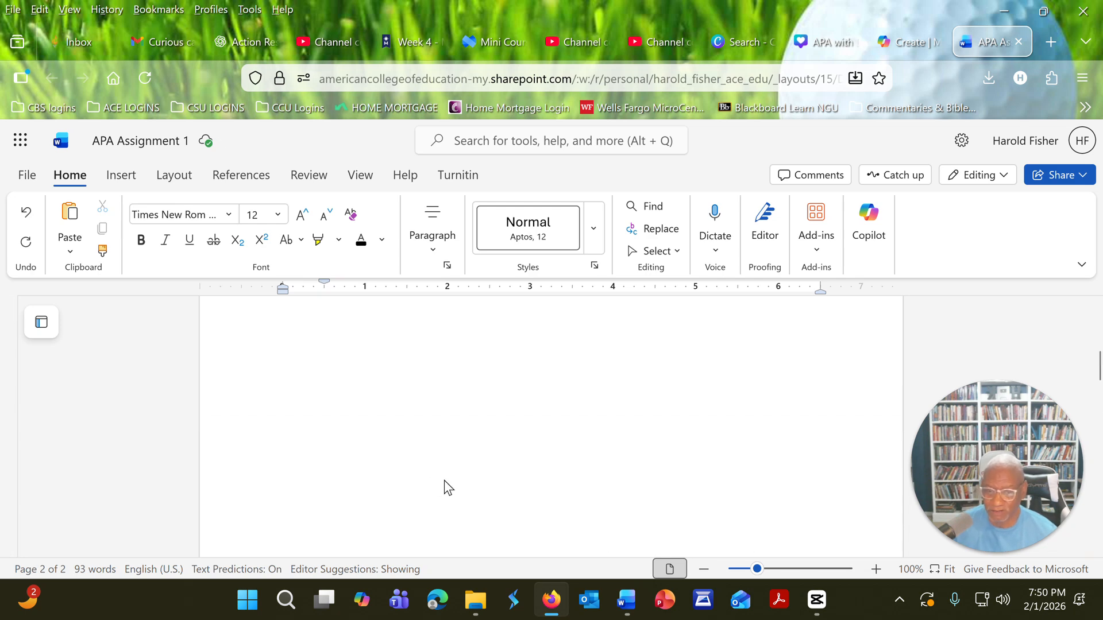
pyautogui.scroll(3, 446, 487)
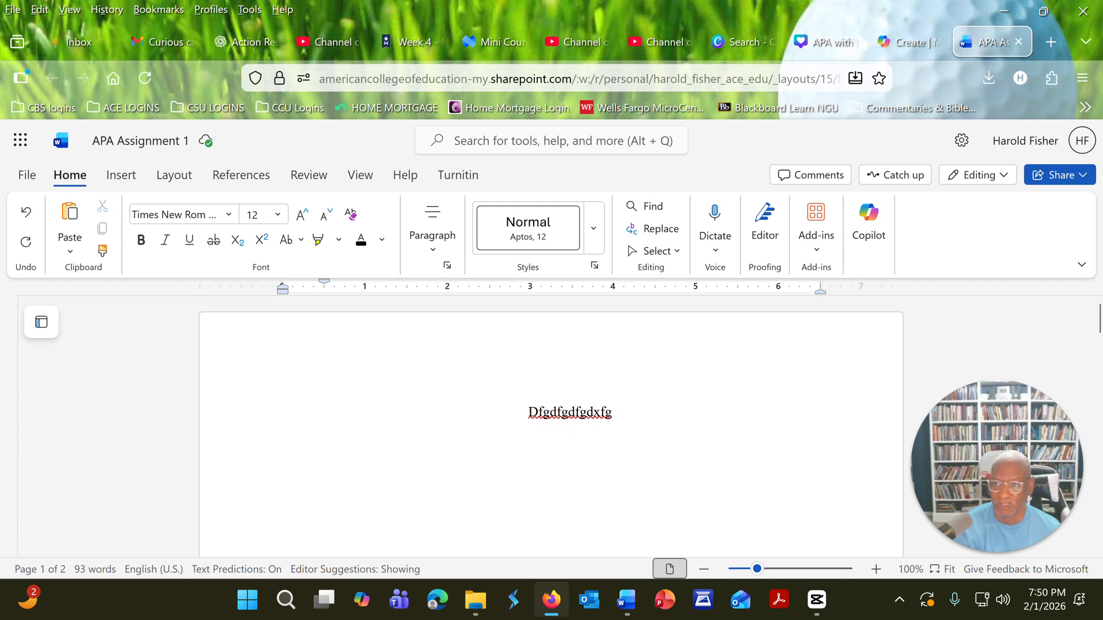
pyautogui.click(568, 444)
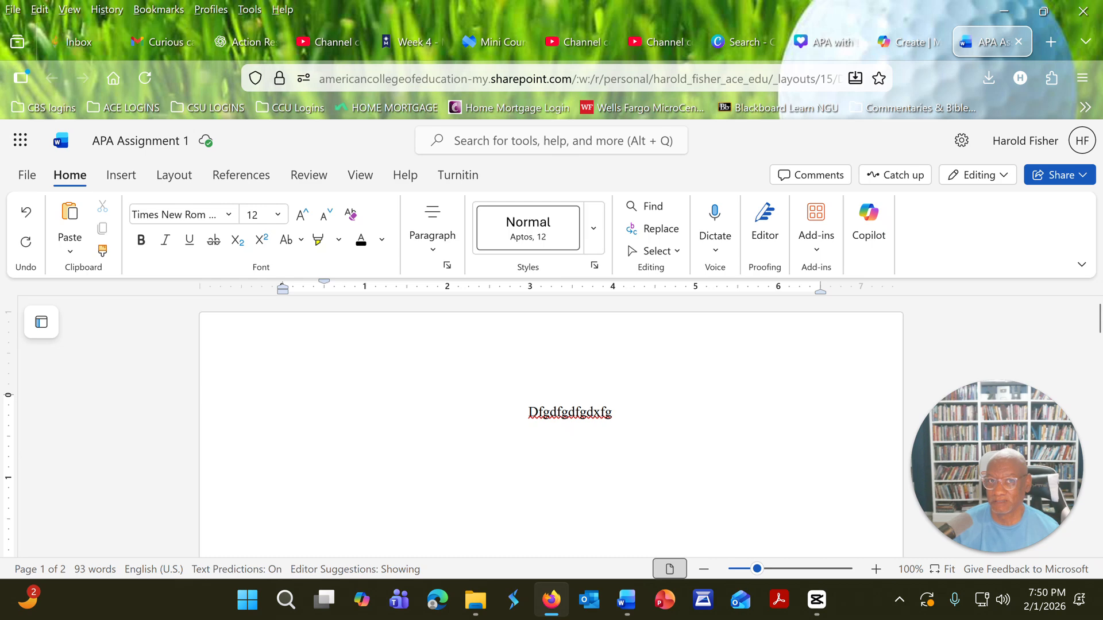
pyautogui.scroll(-4, 589, 453)
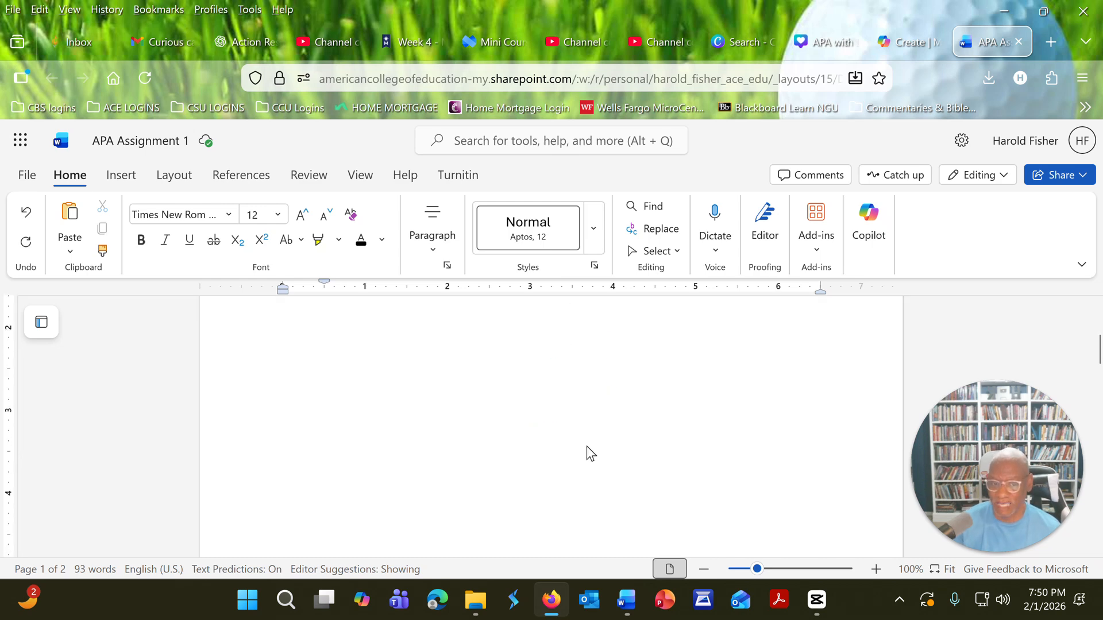
pyautogui.scroll(-5, 585, 451)
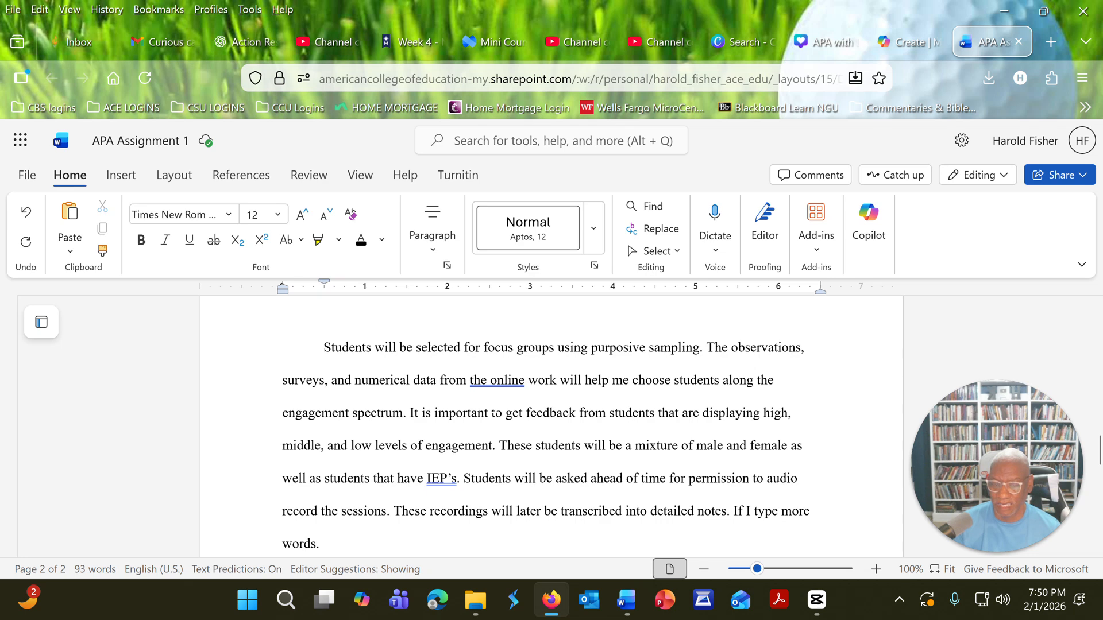
pyautogui.scroll(9, 509, 434)
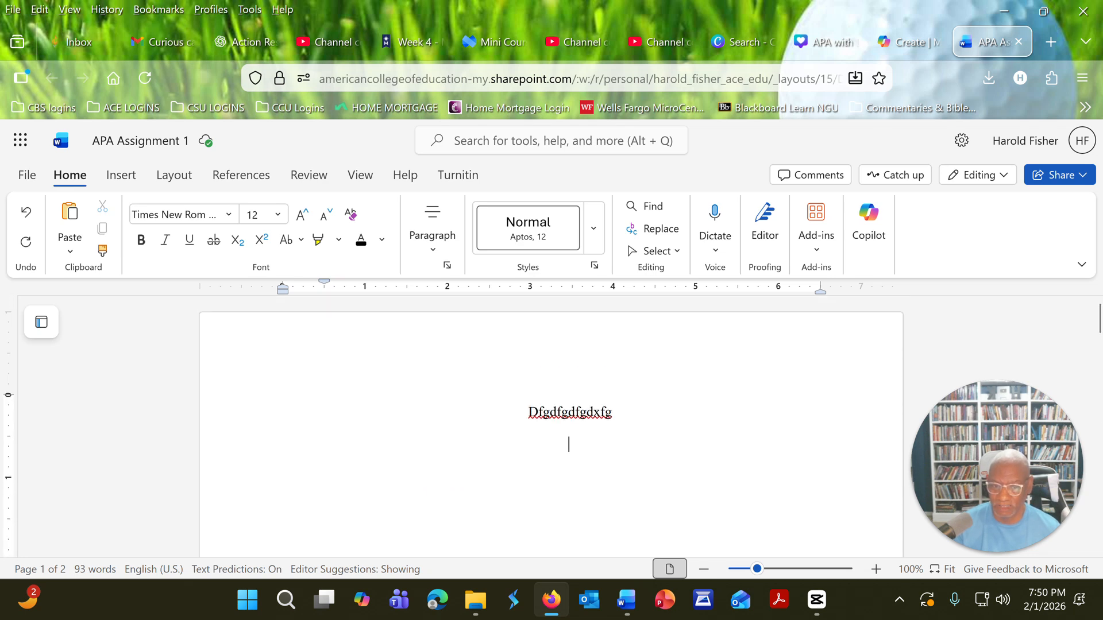
pyautogui.scroll(-3, 552, 431)
pyautogui.scroll(3, 552, 425)
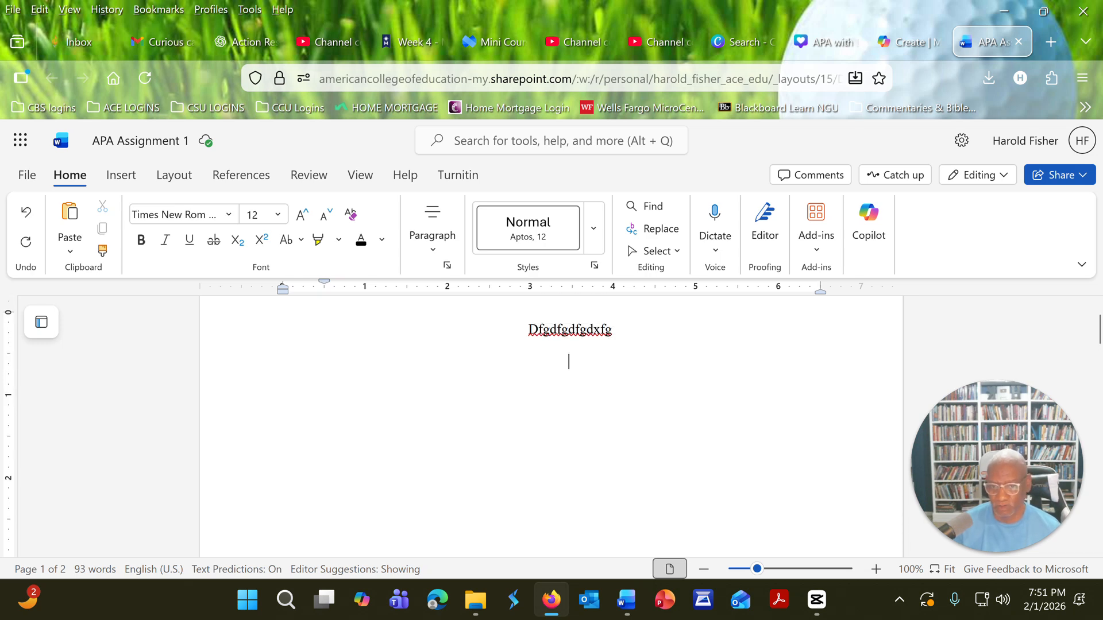
pyautogui.scroll(-9, 557, 462)
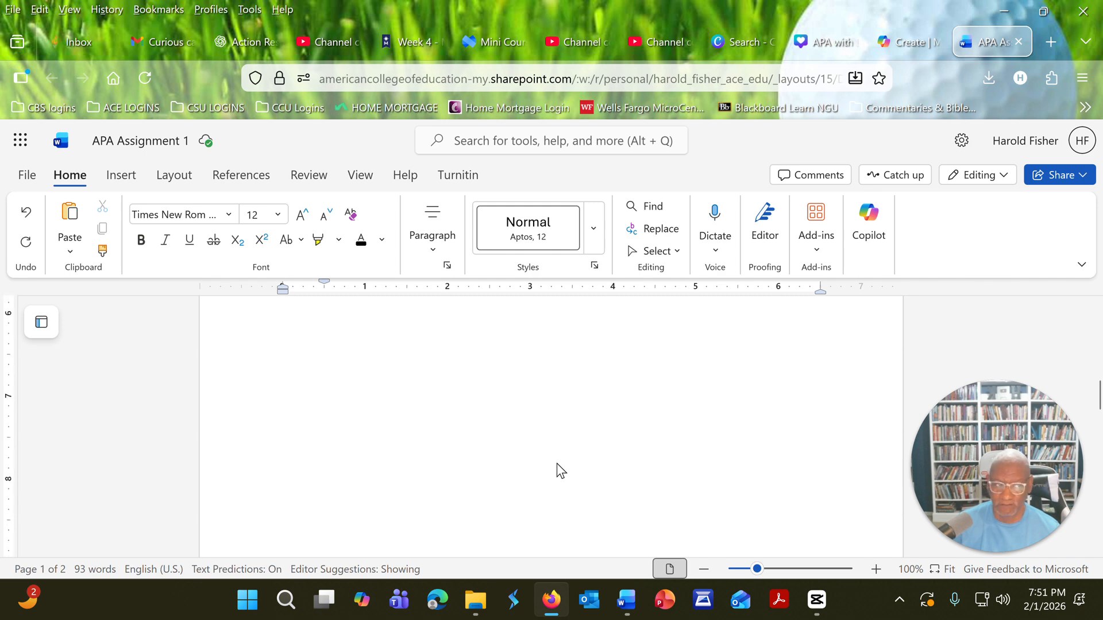
pyautogui.scroll(-8, 556, 463)
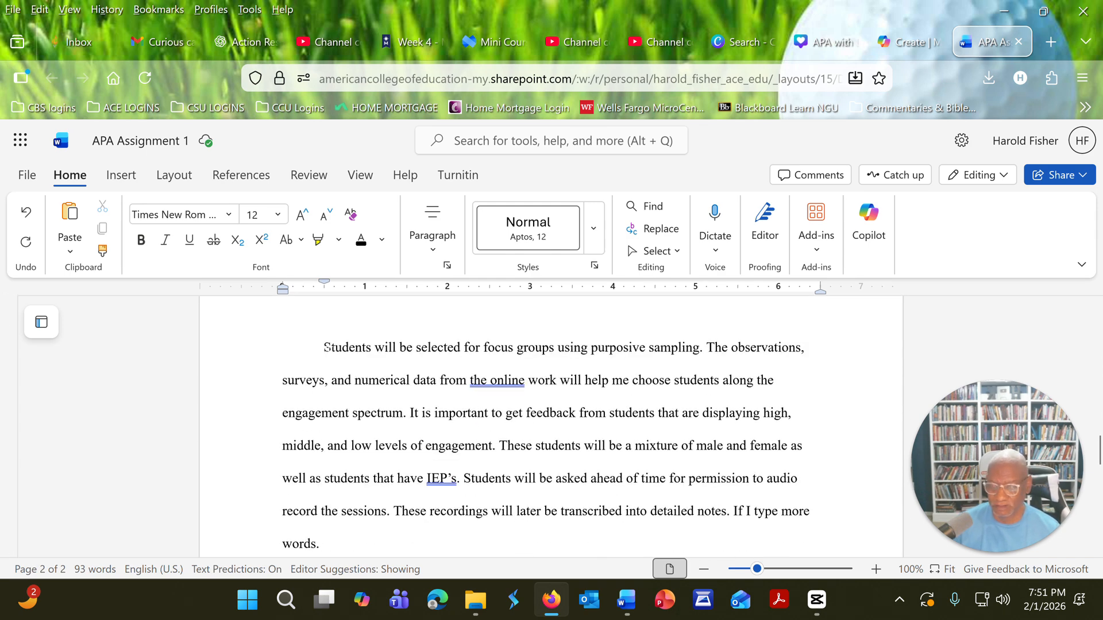
pyautogui.click(331, 347)
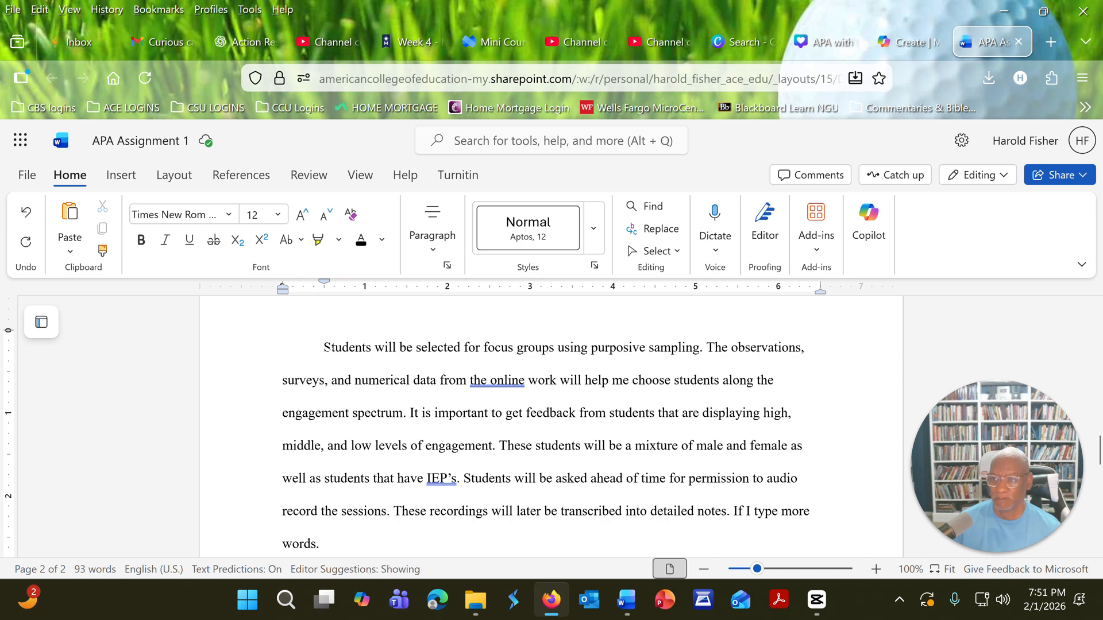